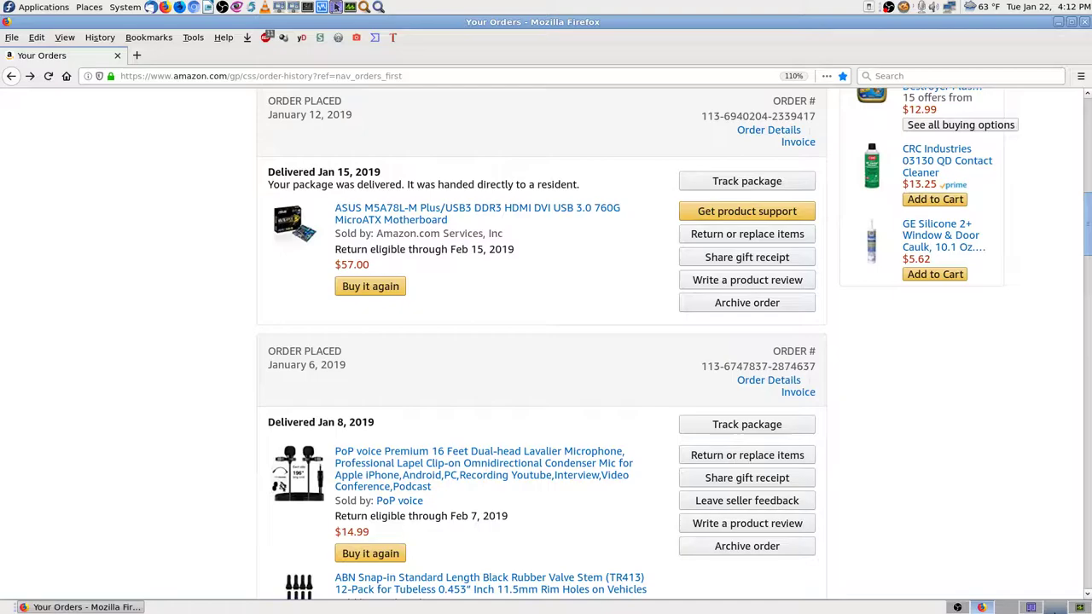
# Visit the Krusader, System Monitor and Firefox desktops, then return to desktop 1 with OBS recording.
pyautogui.click(1031, 607)
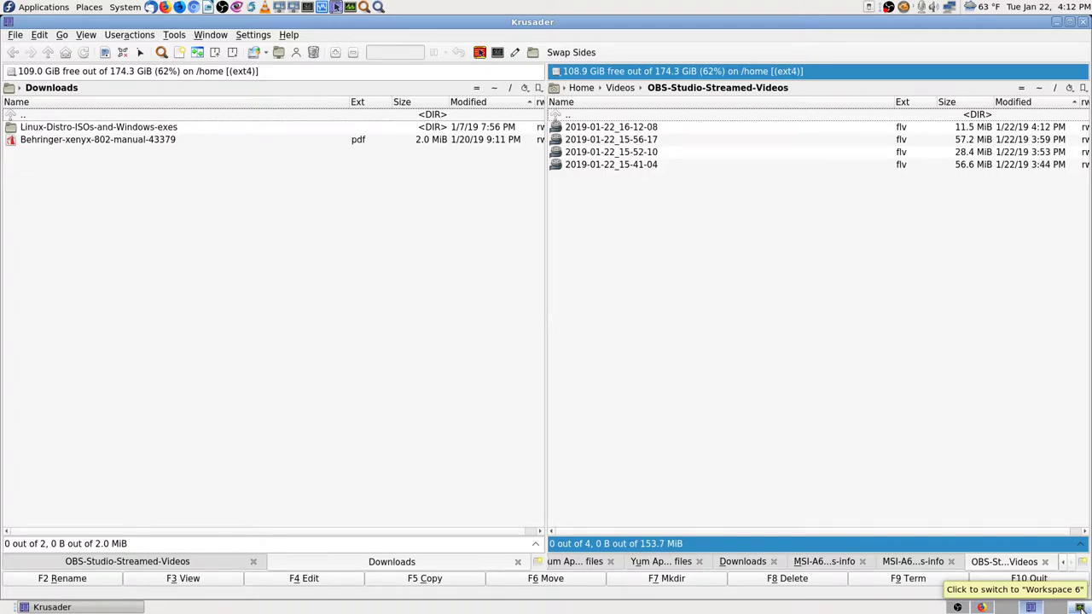
pyautogui.click(1078, 607)
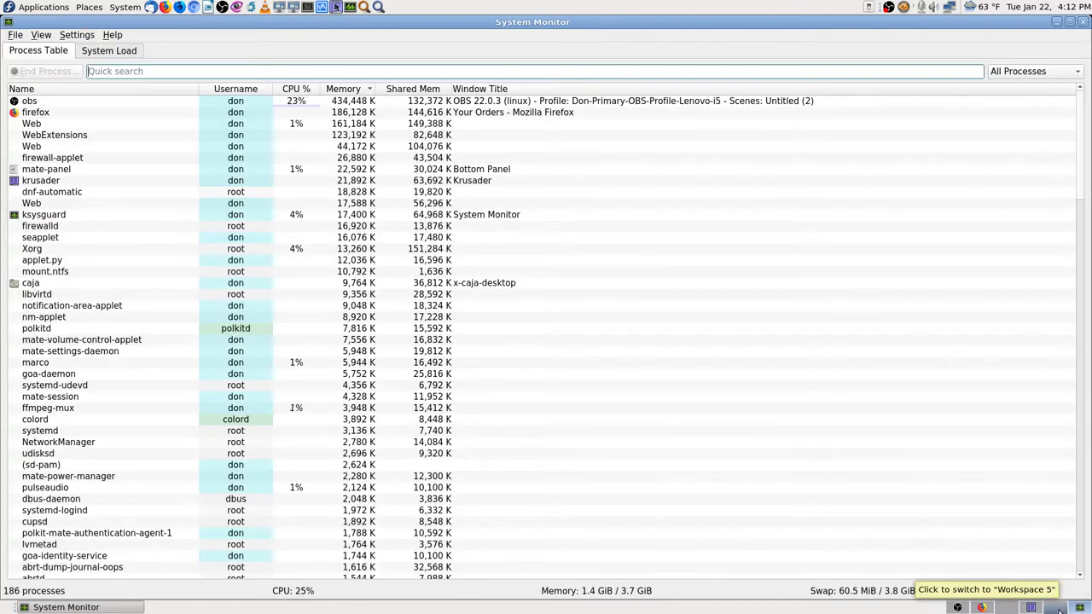
pyautogui.click(1054, 607)
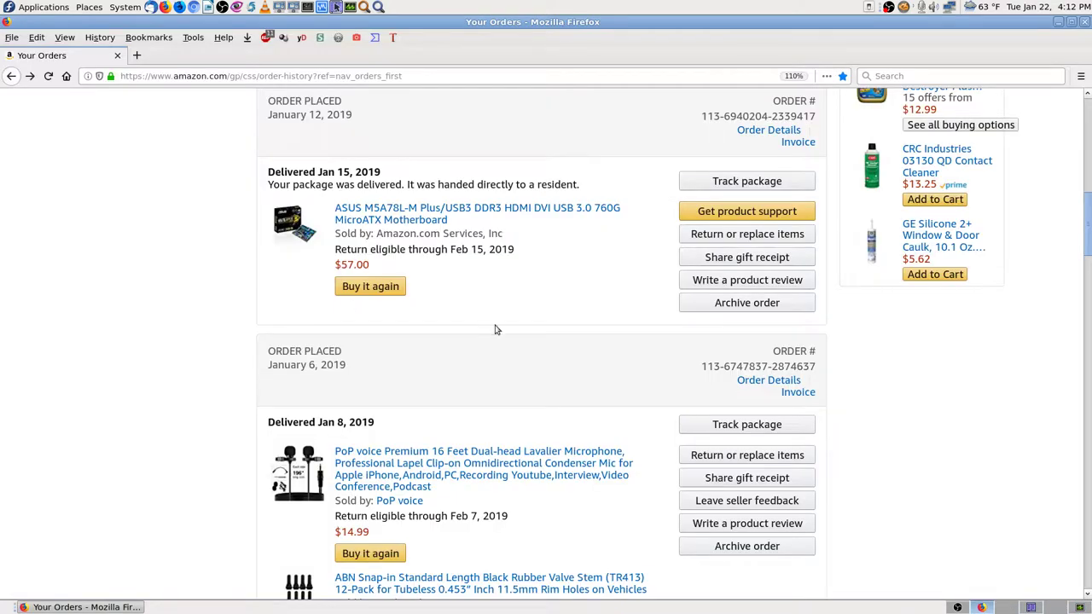
pyautogui.click(958, 607)
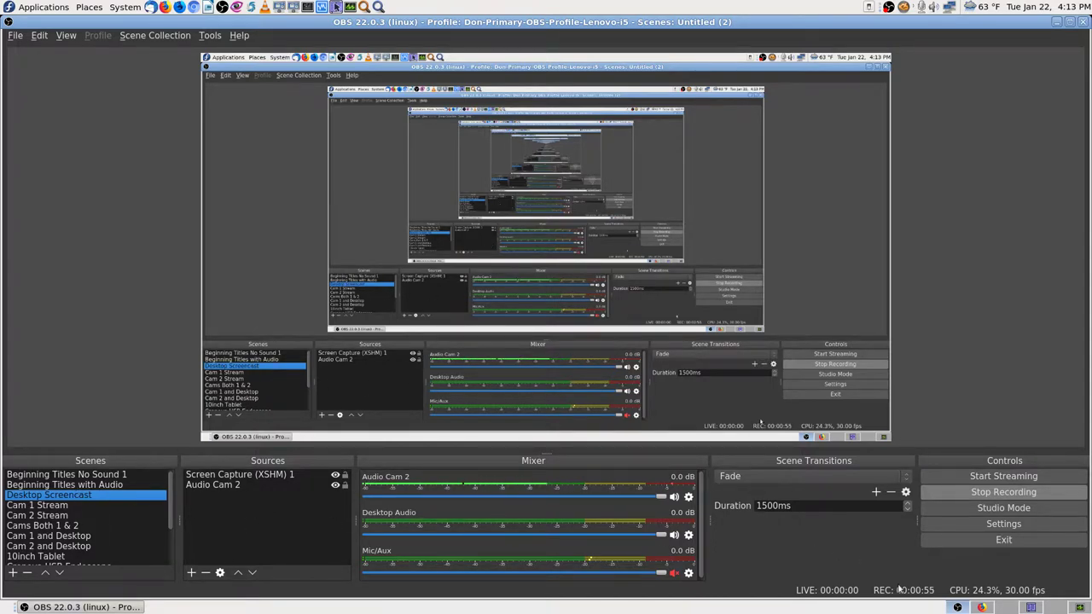
pyautogui.click(989, 608)
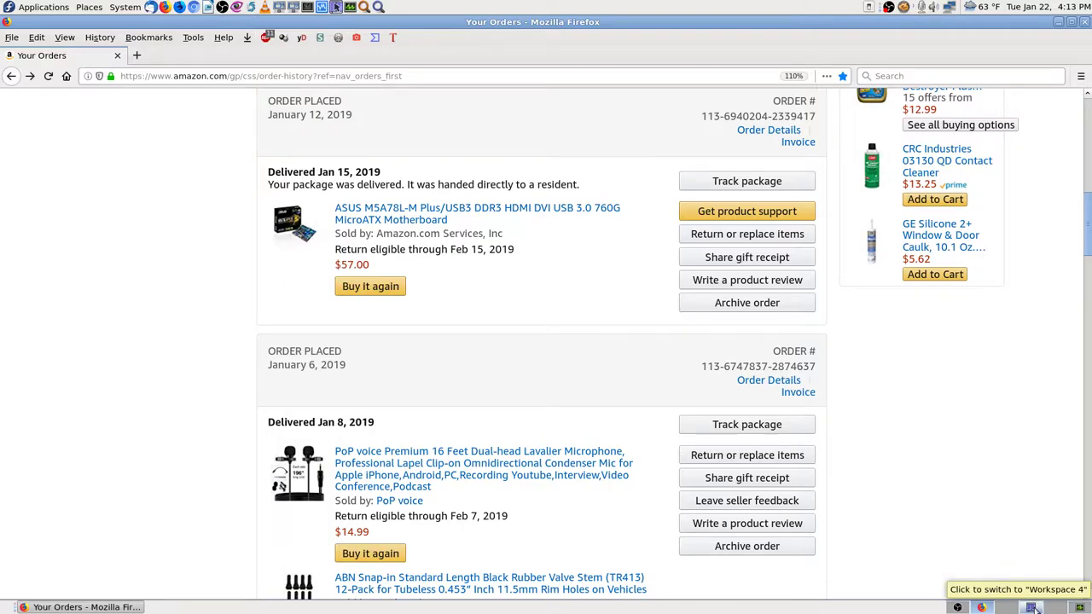
pyautogui.click(1032, 608)
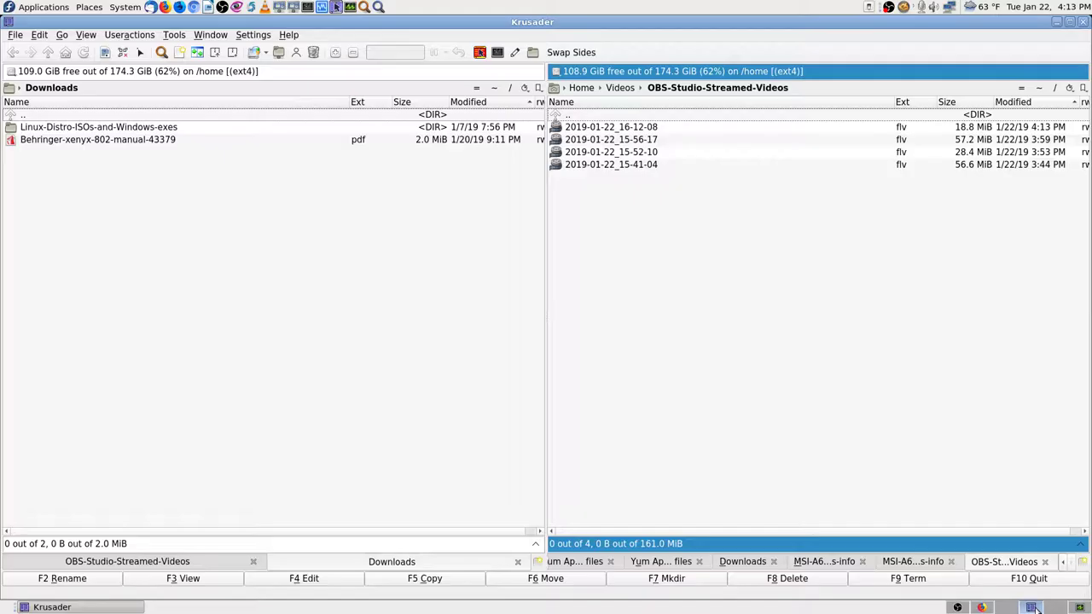
pyautogui.click(1079, 607)
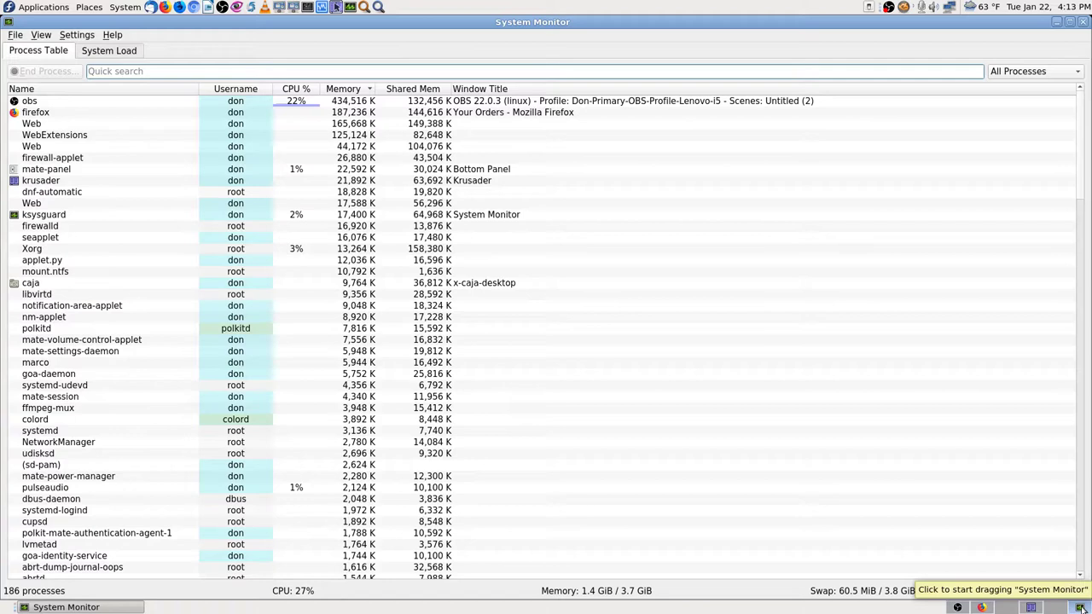
pyautogui.click(957, 608)
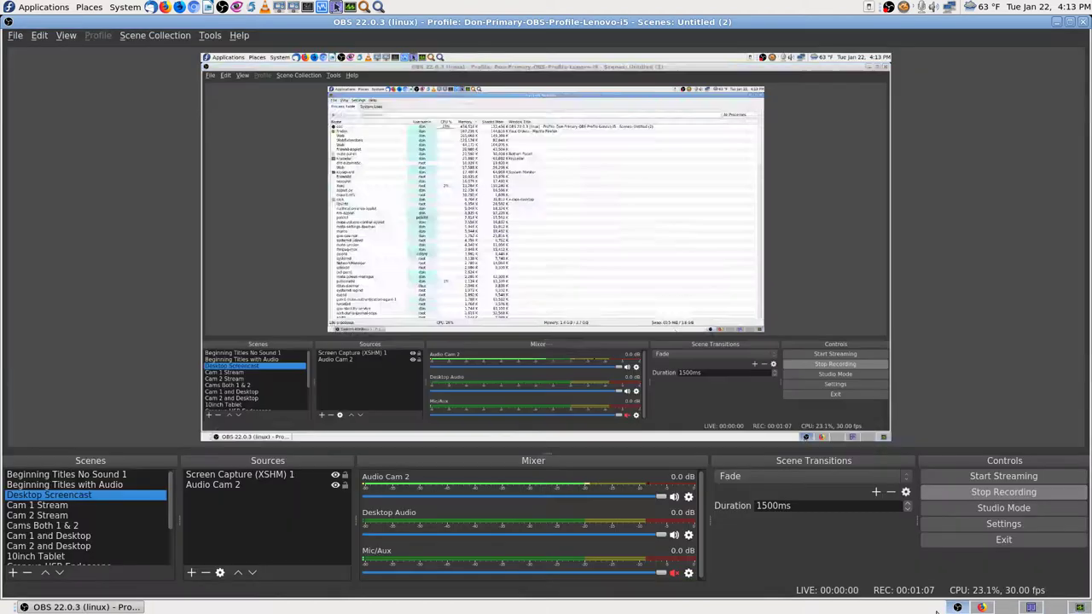